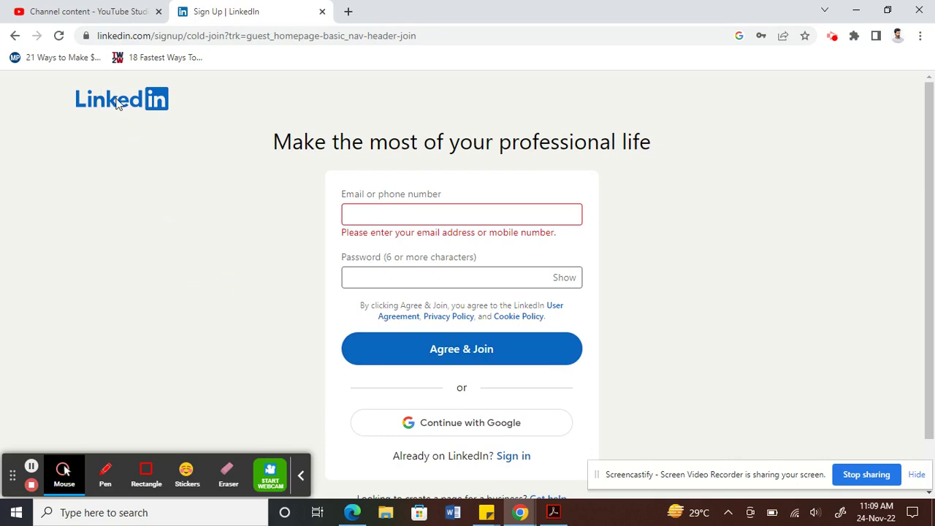
Step: Load linkedin.com/home and start a new account from its welcome sign-in page
click(155, 35)
click(436, 35)
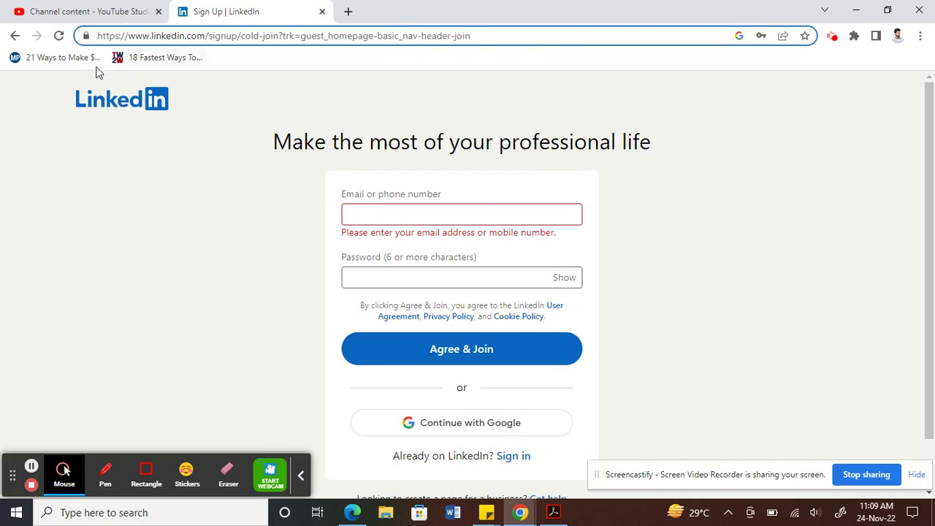
key(Return)
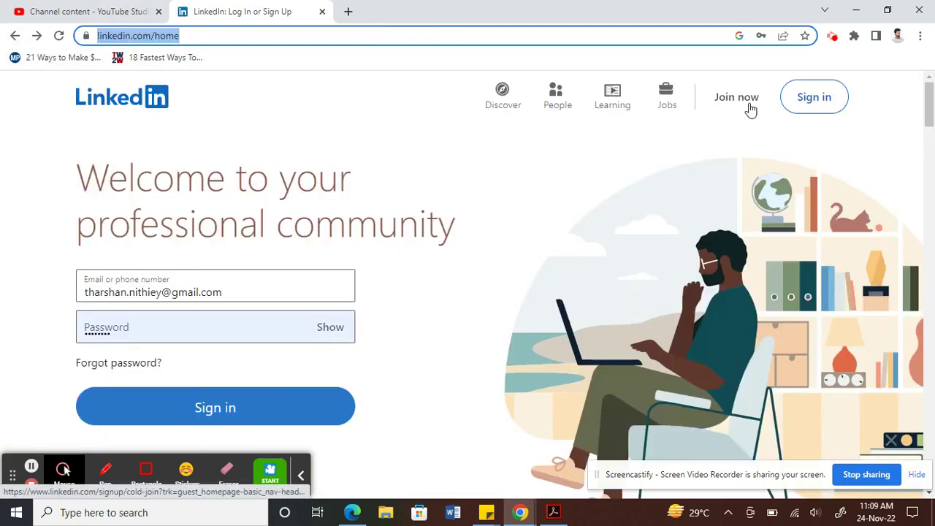
click(732, 106)
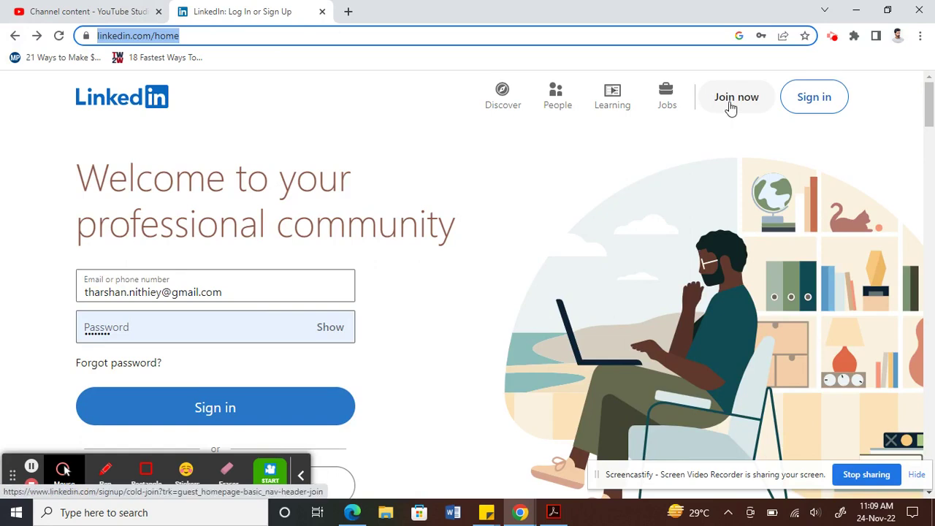
Step: Enter the new account's email address and a password on the join form
click(731, 106)
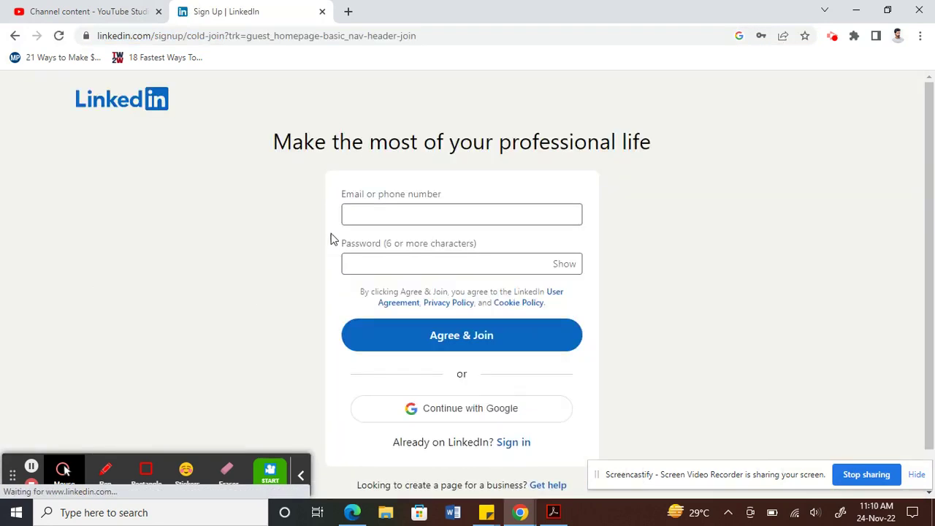
click(363, 216)
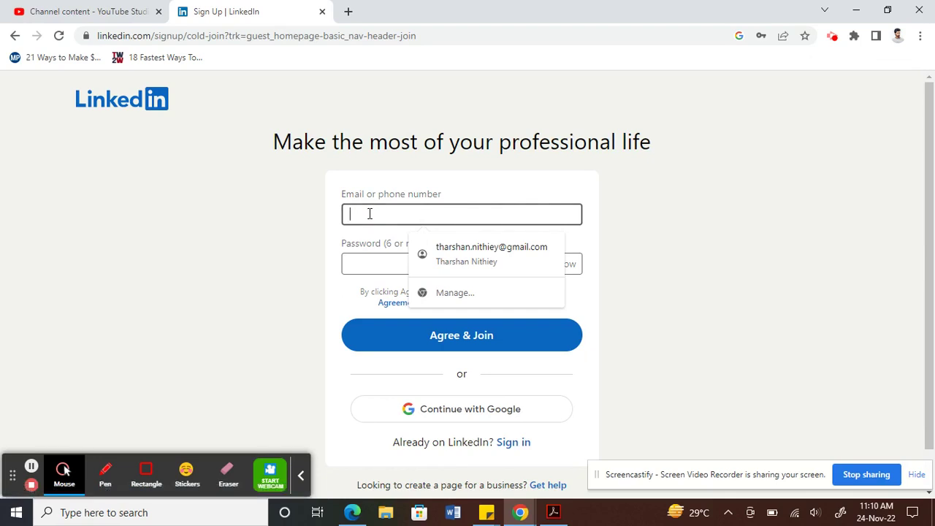
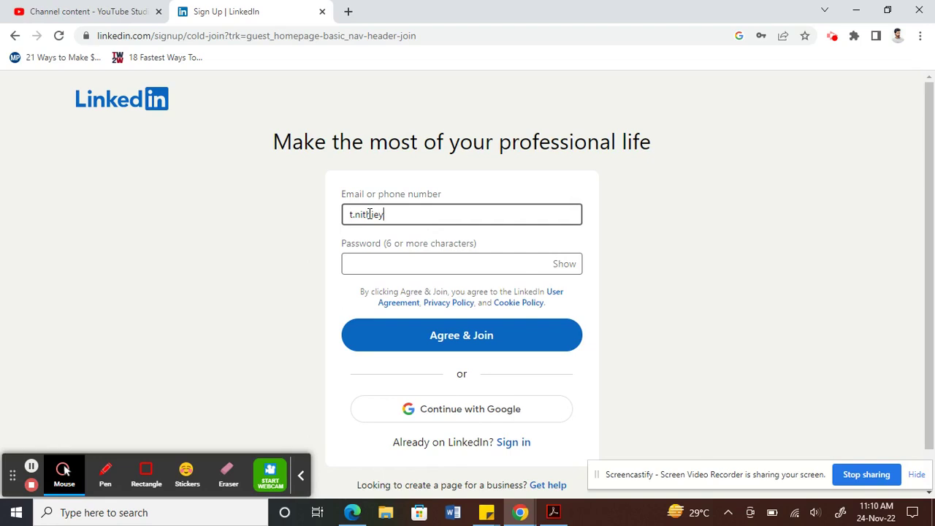
click(368, 257)
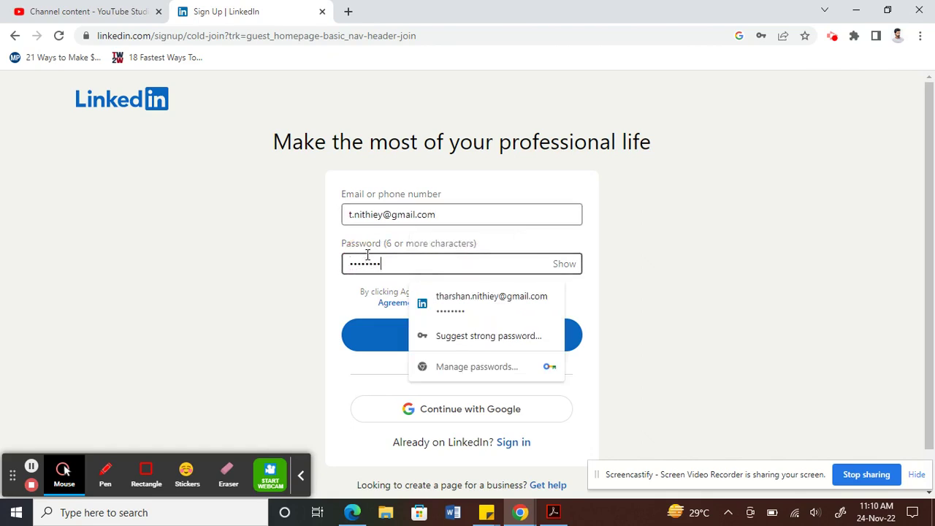
click(296, 297)
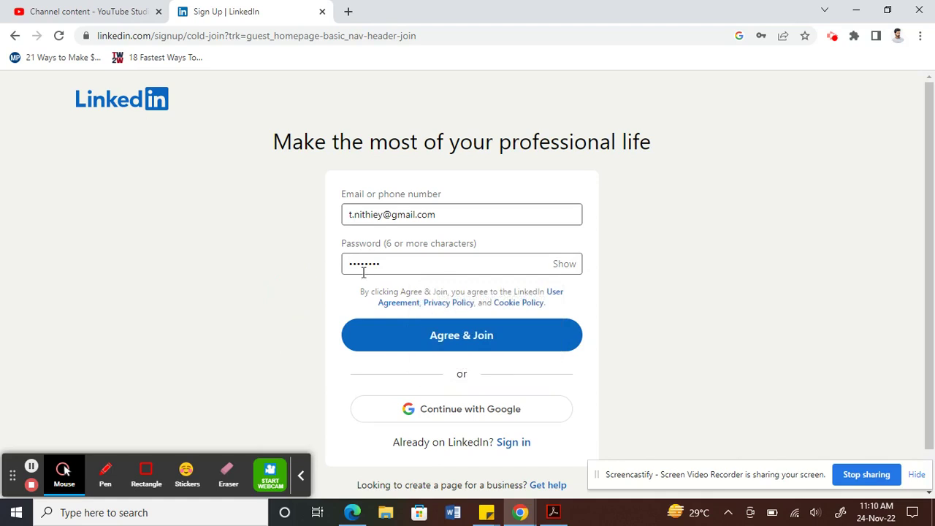
Step: Agree to join, enter a first and last name, and pass the security check
click(421, 339)
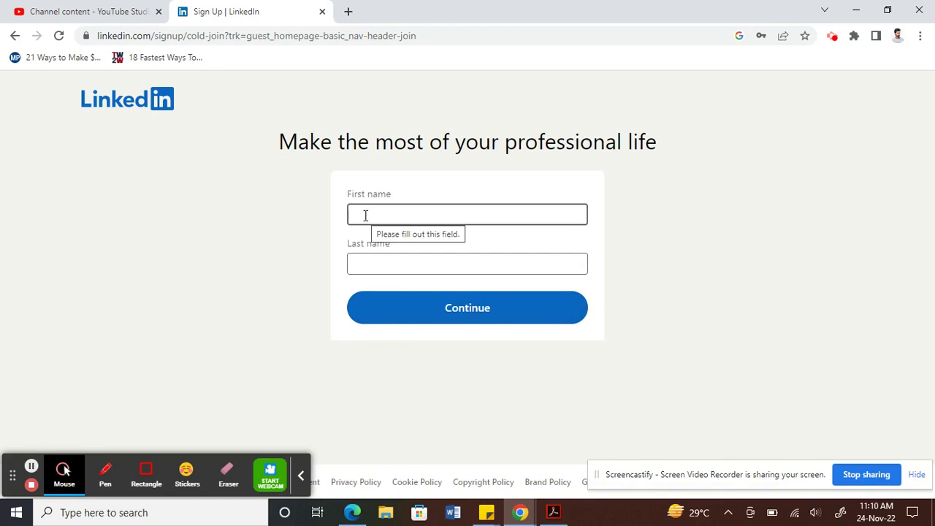
click(375, 256)
click(484, 316)
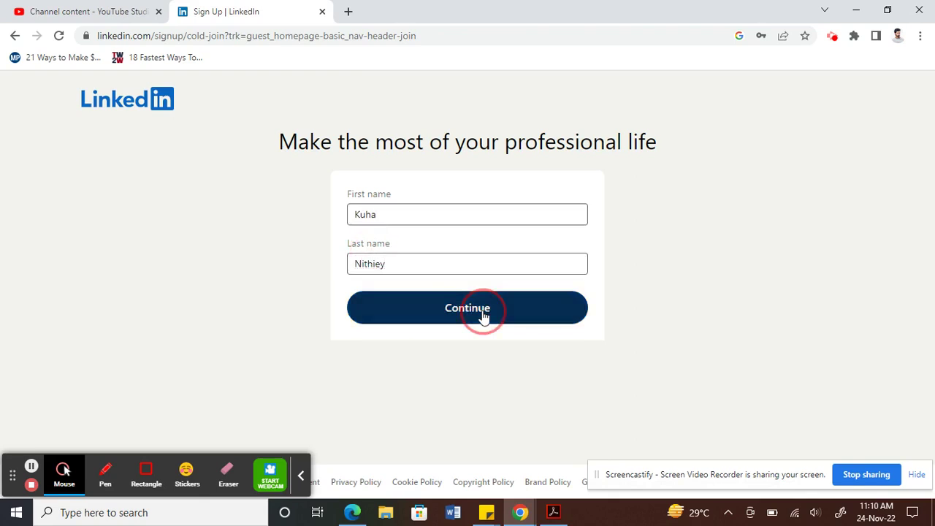
click(358, 250)
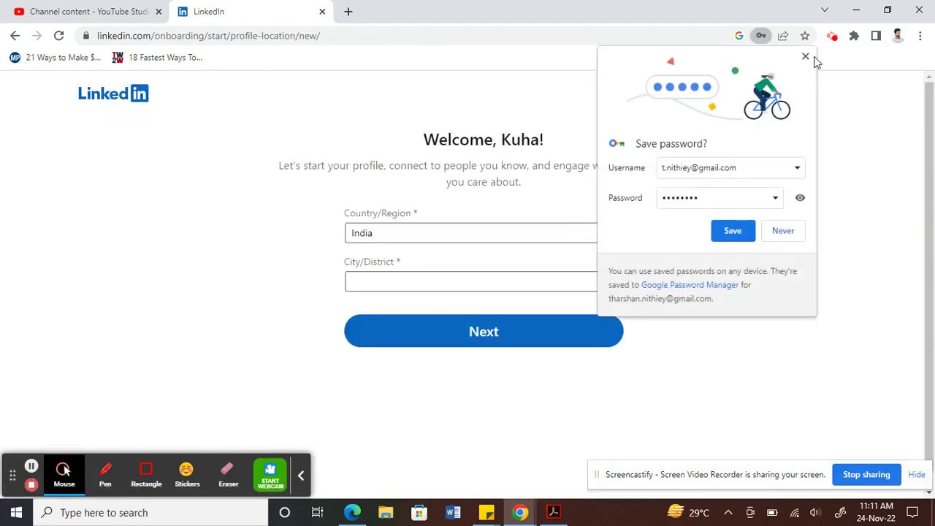
Step: Dismiss the browser's save-password offer and set the country to Australia
click(806, 56)
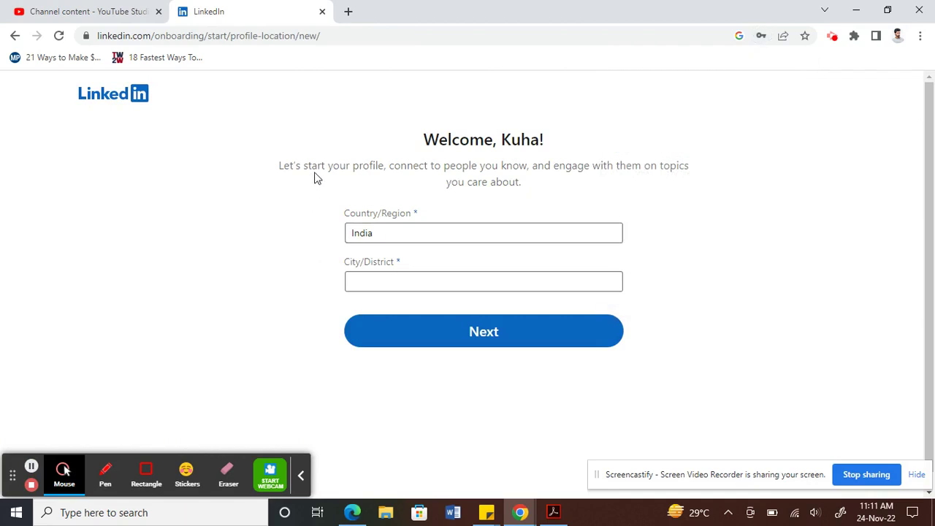
click(377, 233)
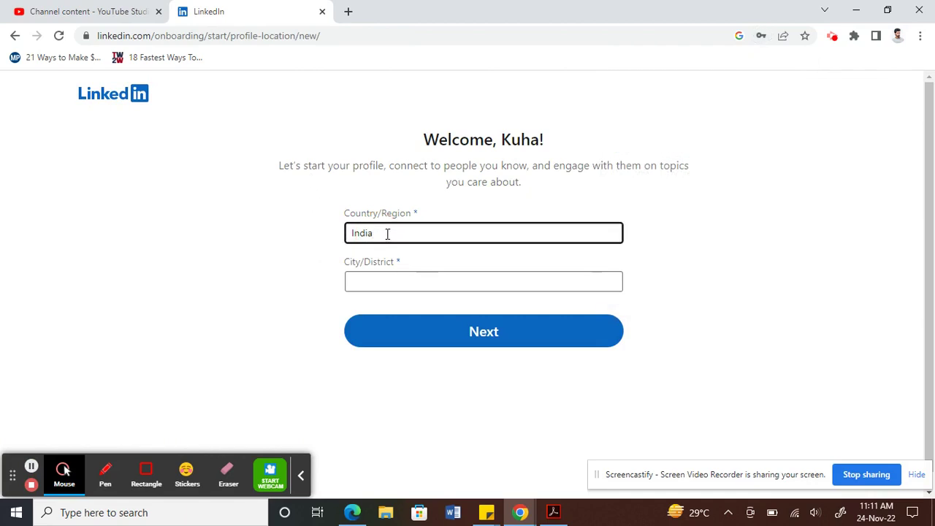
text(Australia)
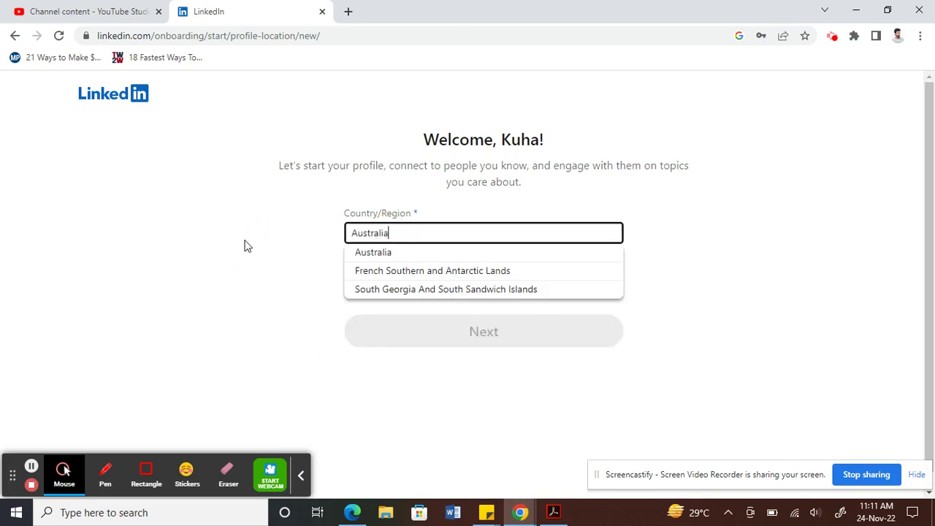
click(335, 265)
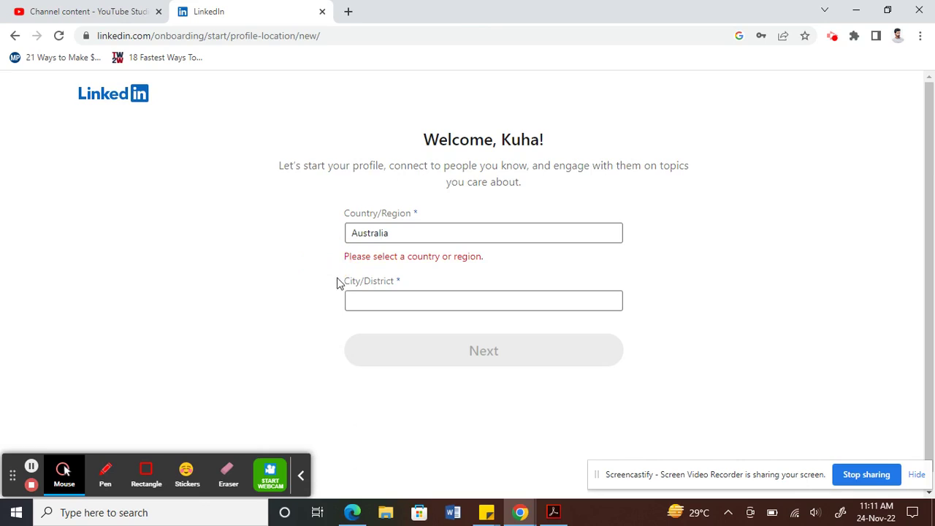
drag(395, 236, 213, 237)
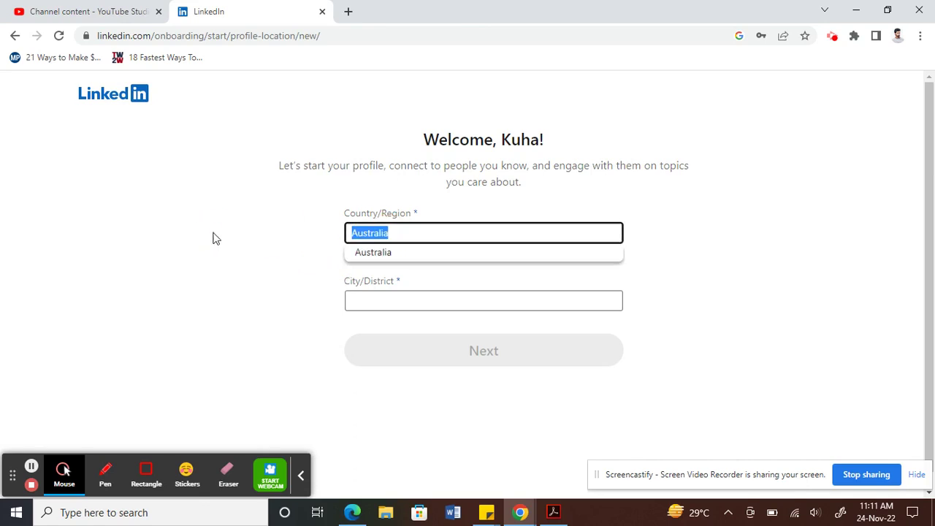
click(381, 253)
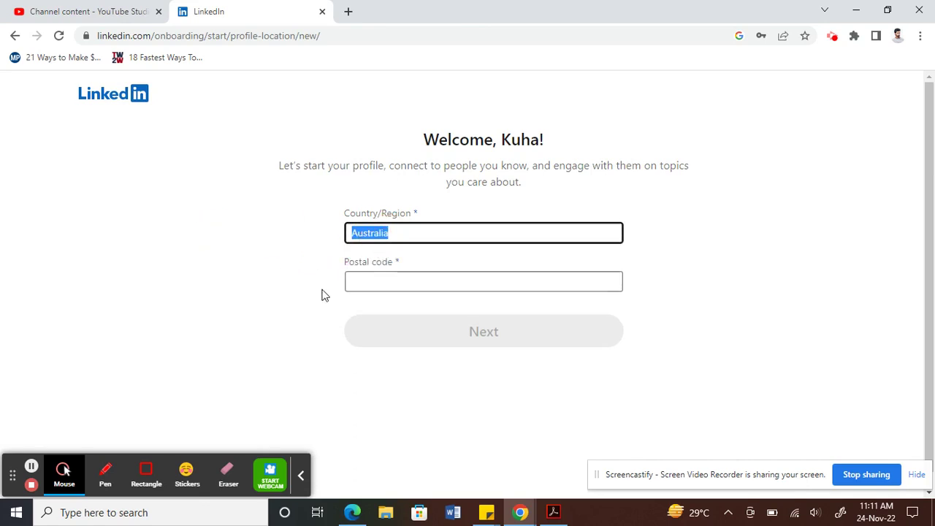
Step: Enter postal code 2146, keep Old Toongabbie as the area, and submit the location
click(377, 275)
text(46)
click(259, 316)
click(361, 337)
click(322, 340)
click(433, 380)
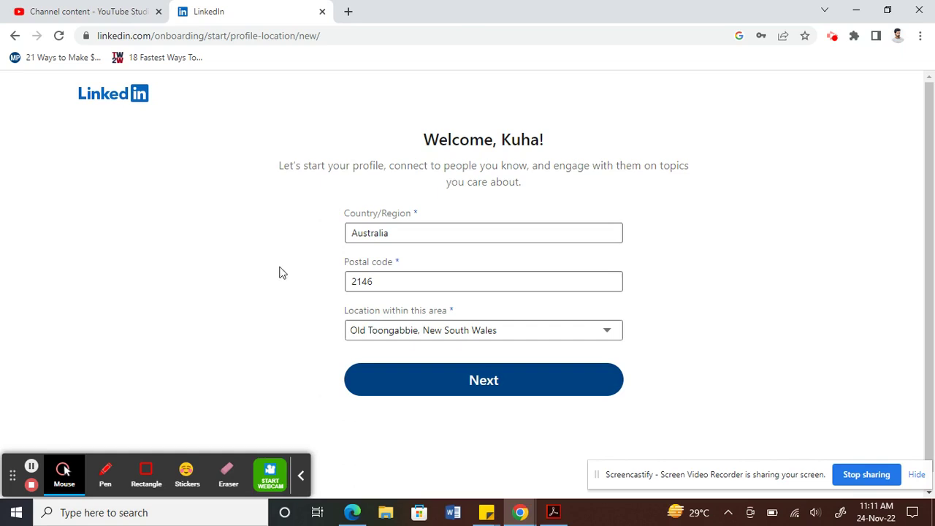
click(458, 383)
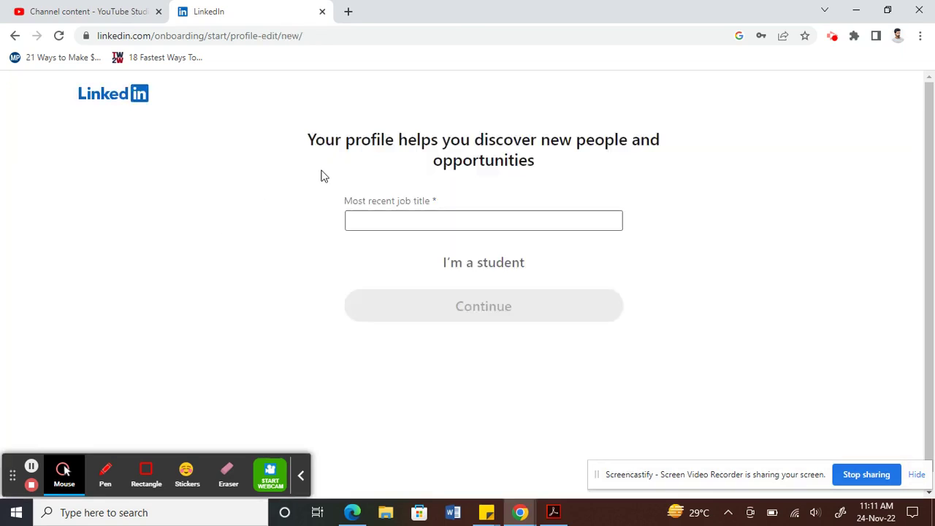
Step: Set the most recent job title to Telecommunications Engineer
click(359, 223)
click(360, 222)
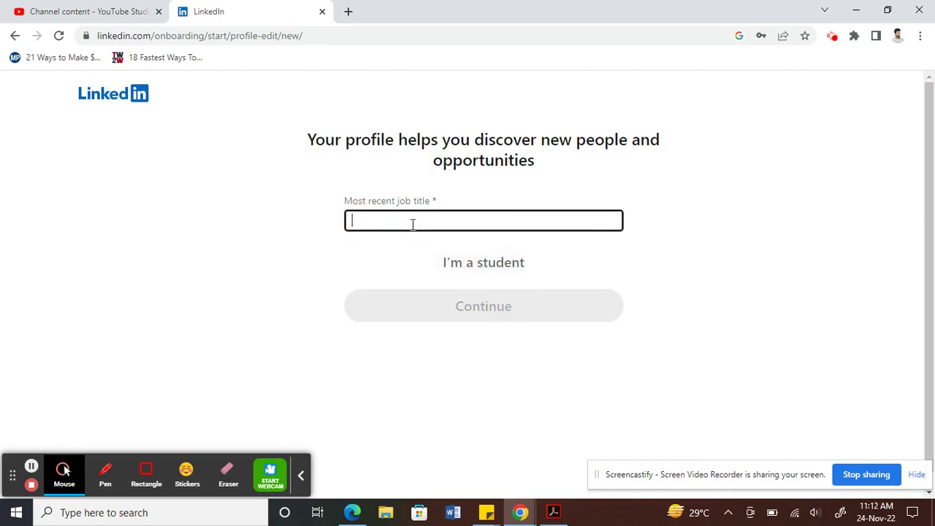
text(E)
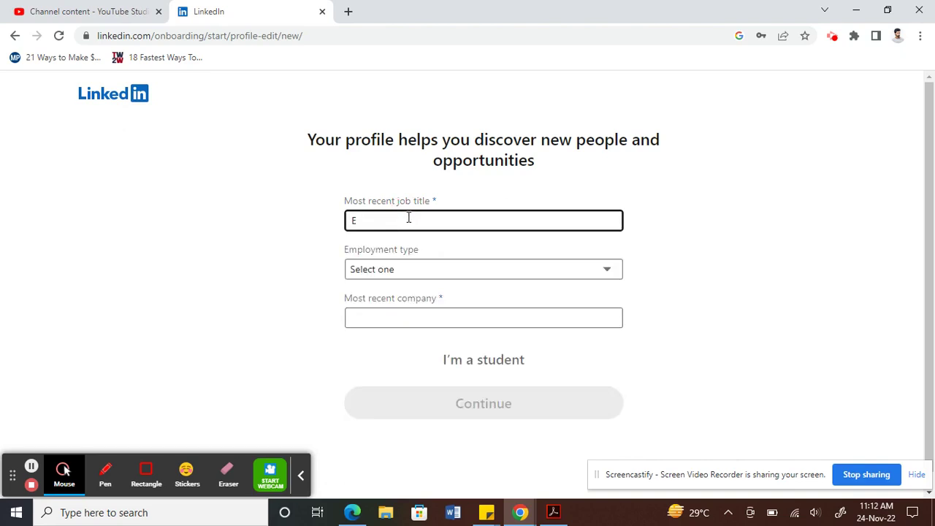
text(Telecom e)
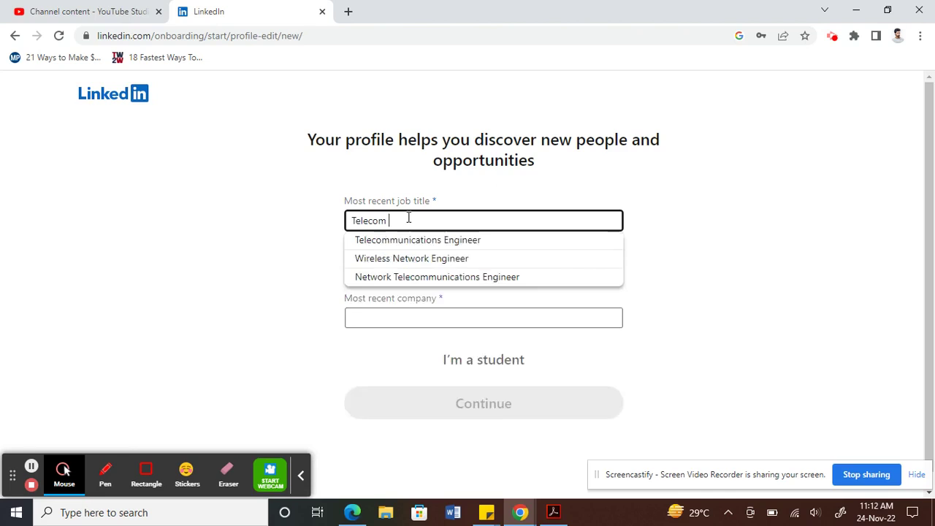
text(Engineer)
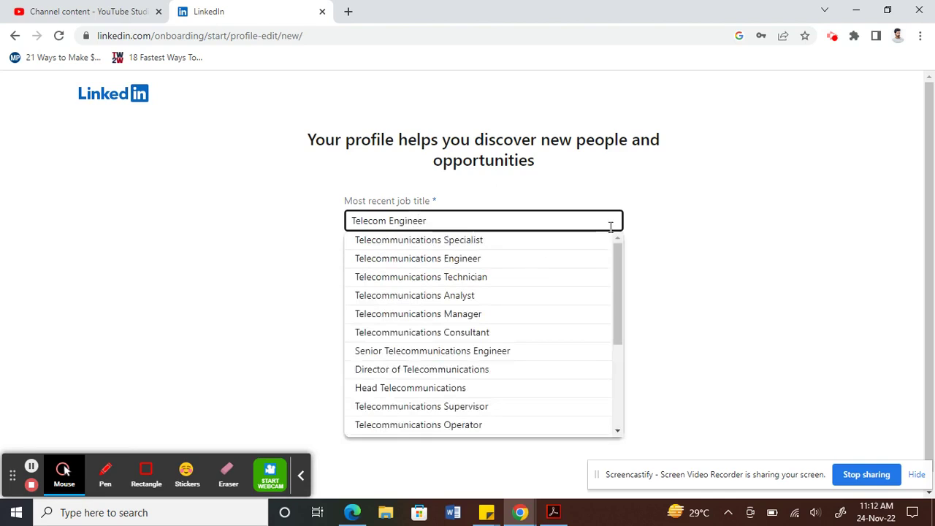
click(440, 243)
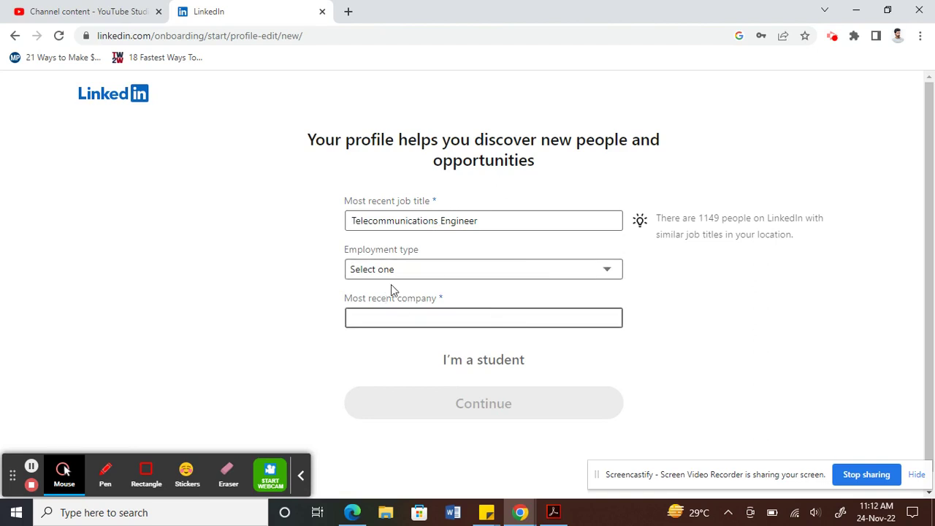
Step: Choose Part-time employment at company Arrow and submit the profile details
click(499, 272)
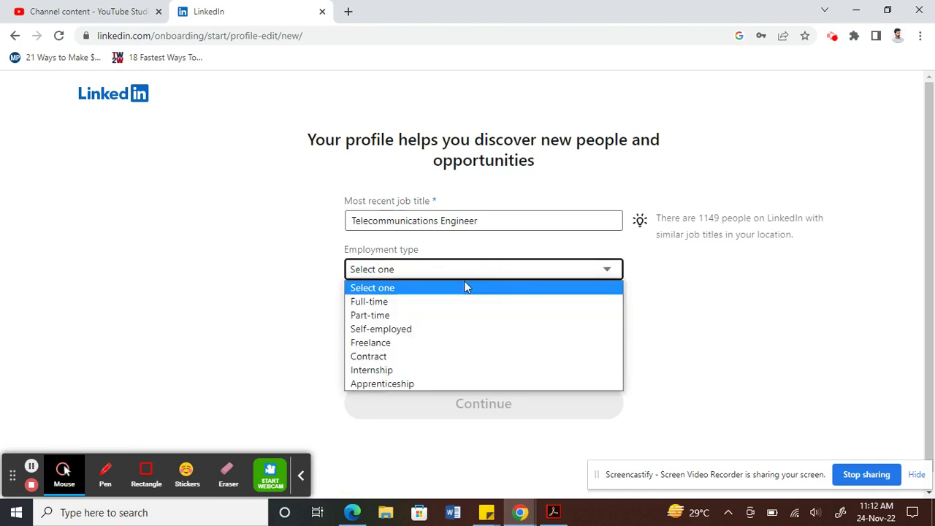
click(368, 315)
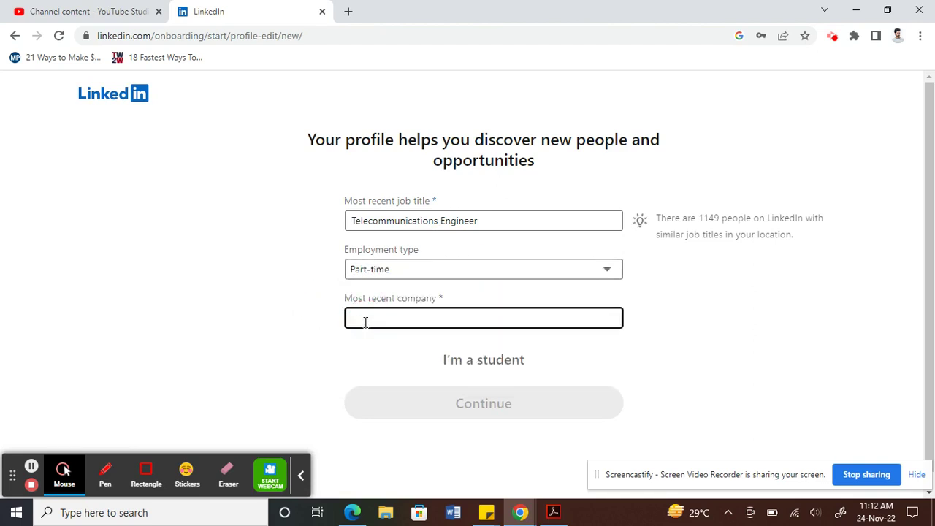
text(Arrow)
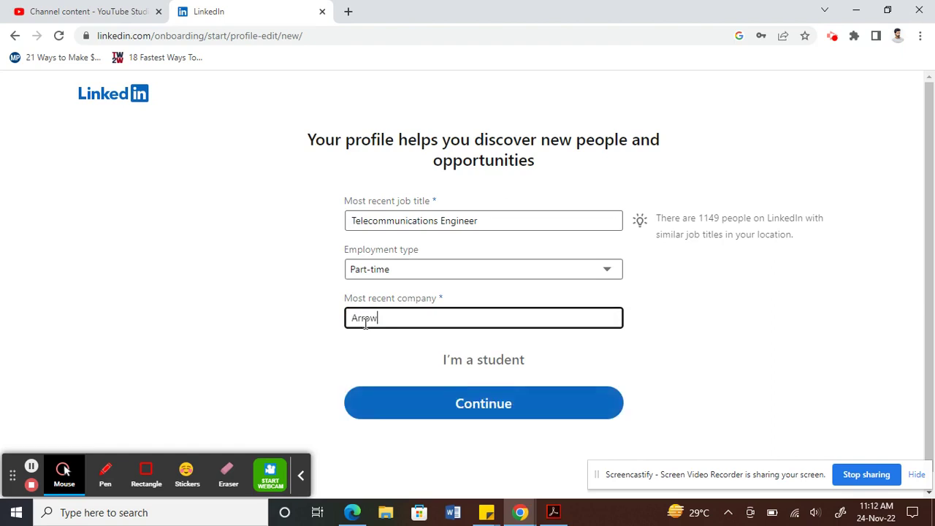
click(306, 358)
click(425, 406)
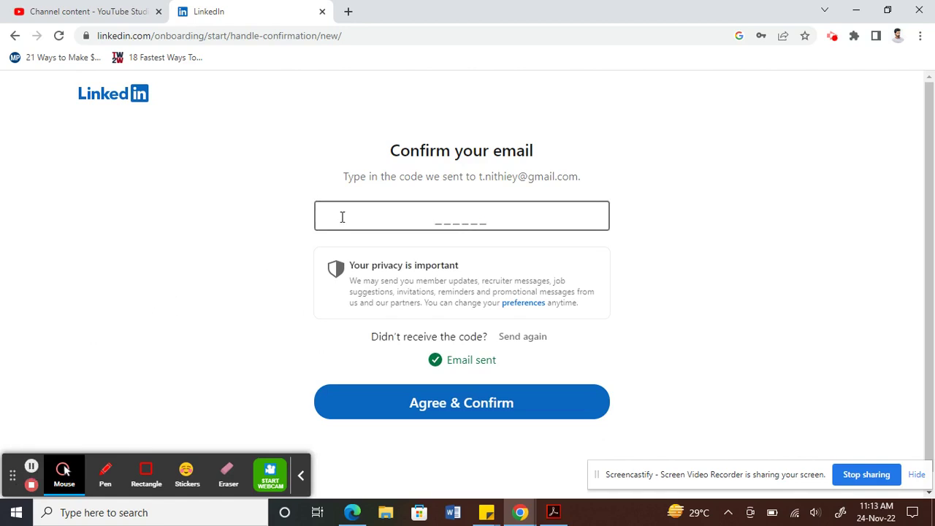
Step: Enter the emailed six-digit verification code and agree to confirm it
click(367, 212)
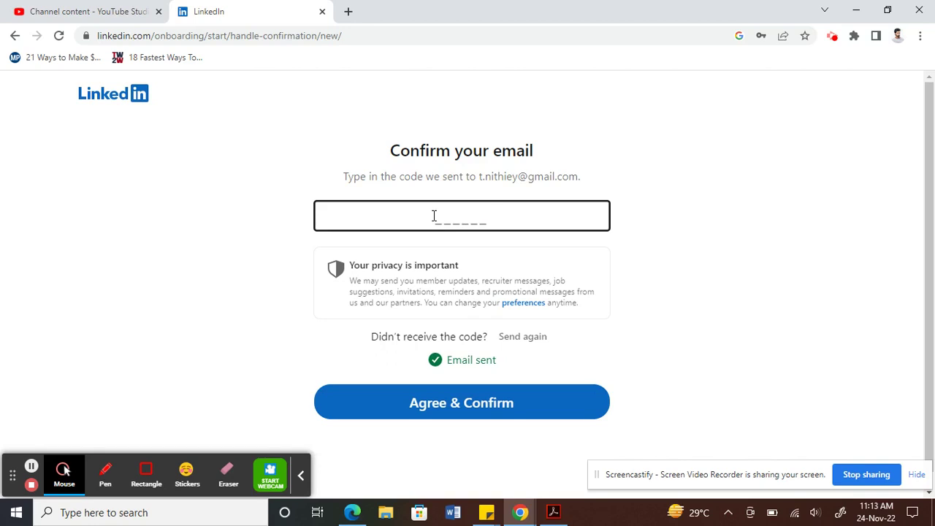
click(449, 403)
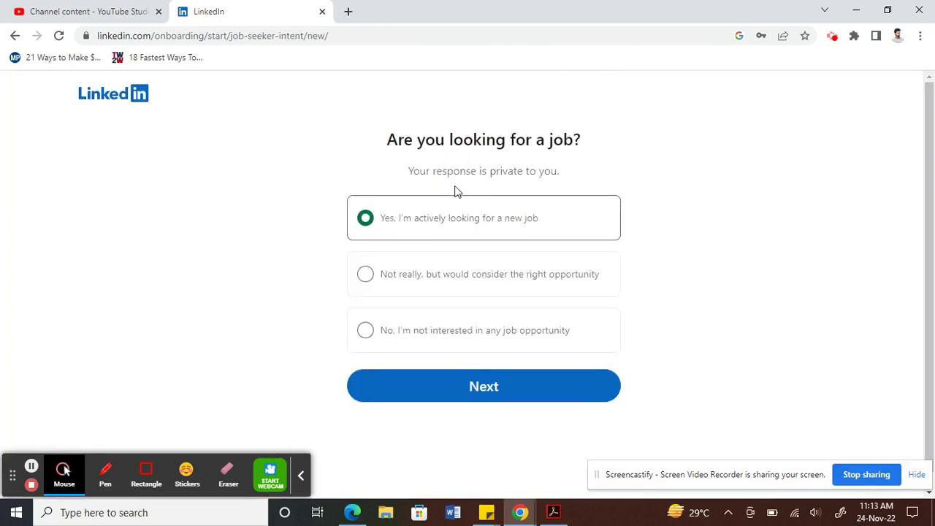
Step: Answer 'Yes, I'm actively looking for a new job' and continue
click(420, 391)
click(444, 401)
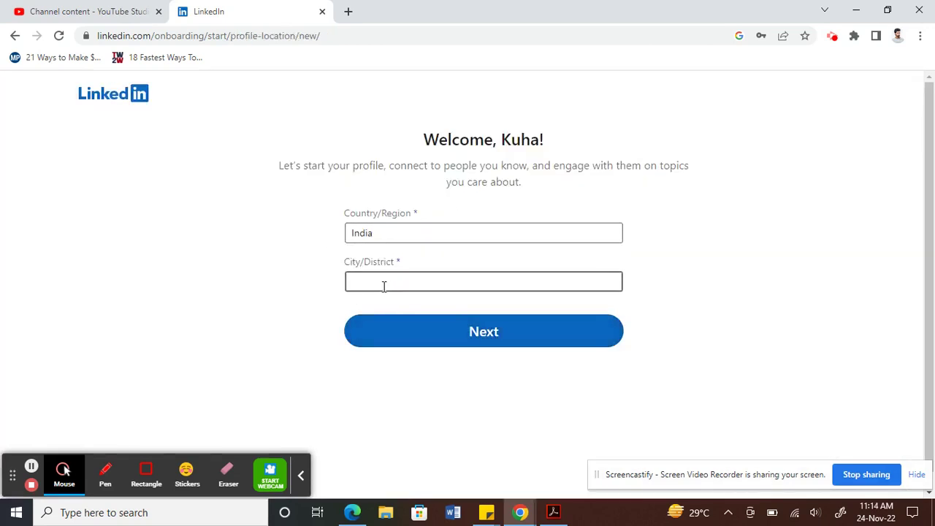
Step: Replace India with Australia and choose the 2146 postal code location
double_click(369, 233)
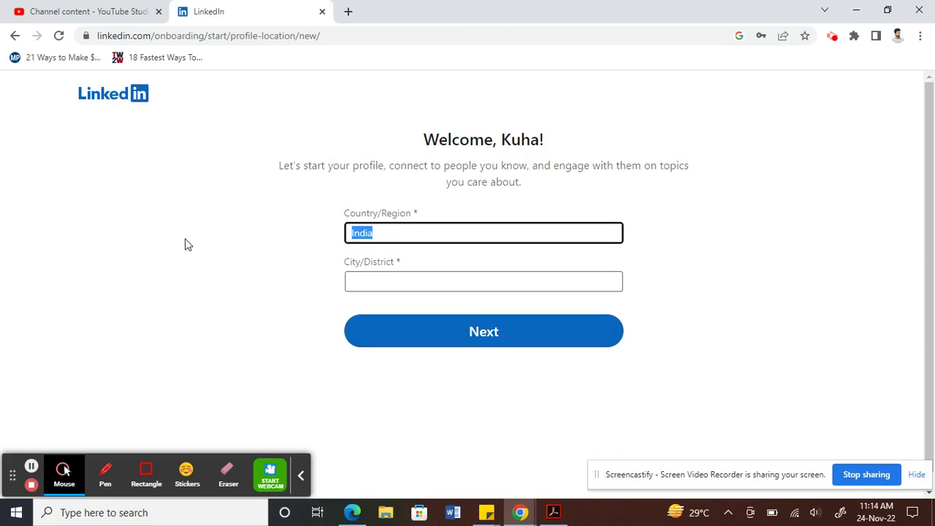
text(Australia)
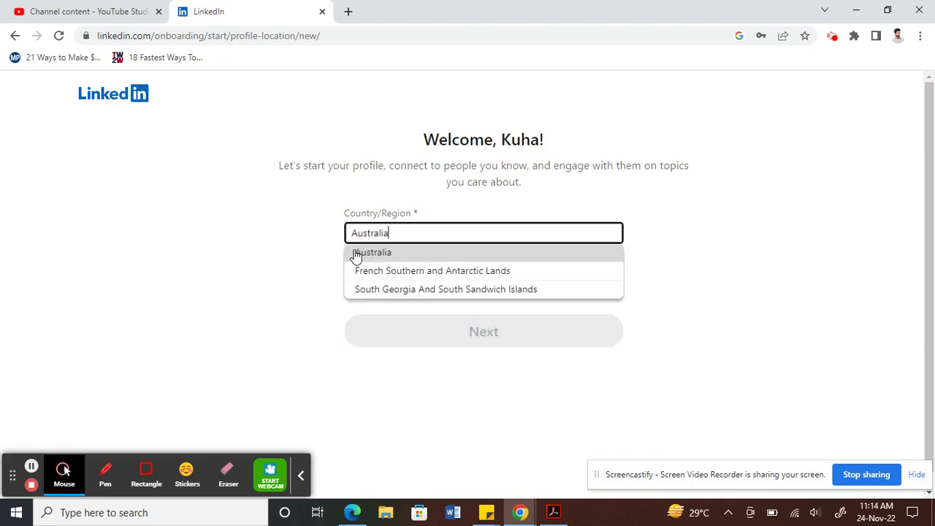
click(361, 255)
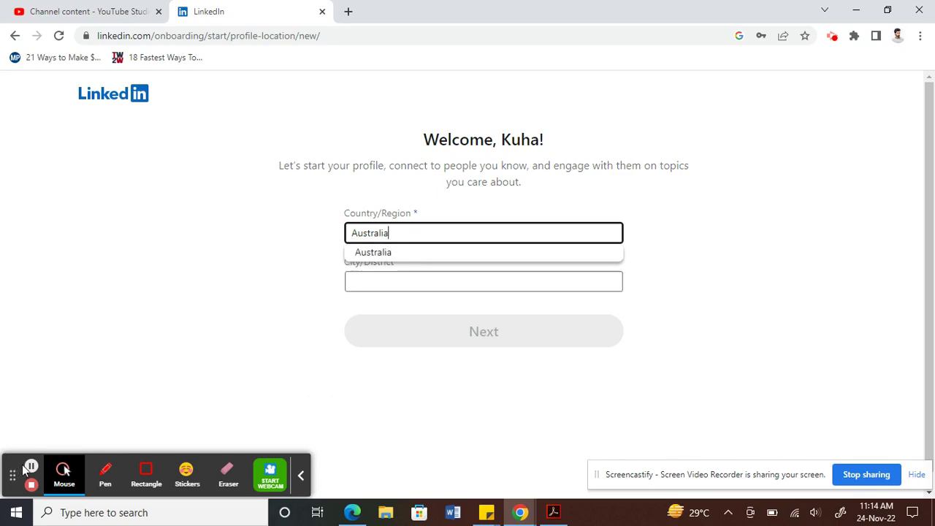
click(357, 255)
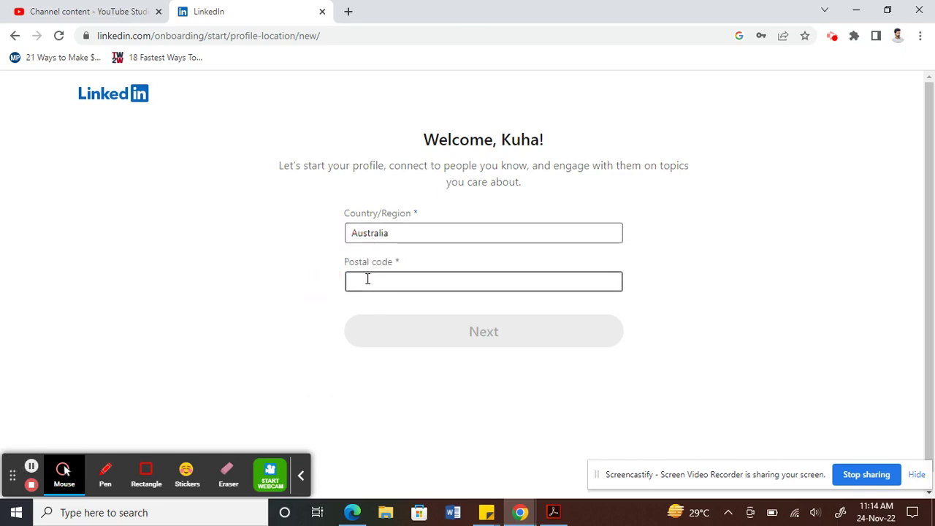
click(368, 279)
text(46)
click(307, 349)
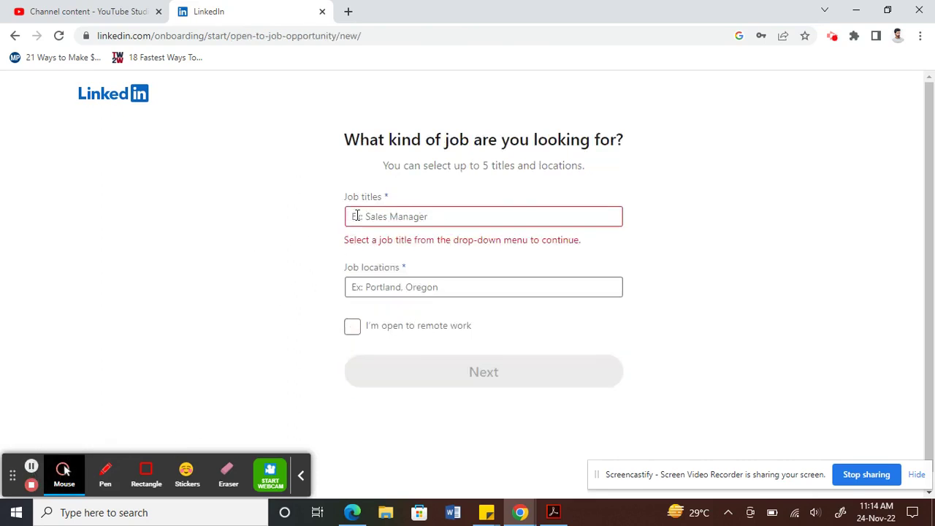
Step: Add Employer as the desired job title
click(356, 217)
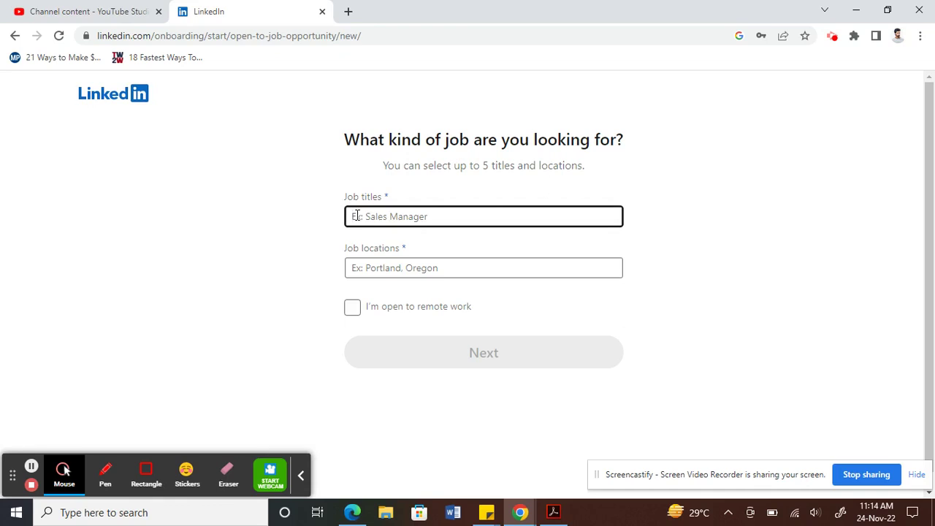
text(Engineer)
click(367, 238)
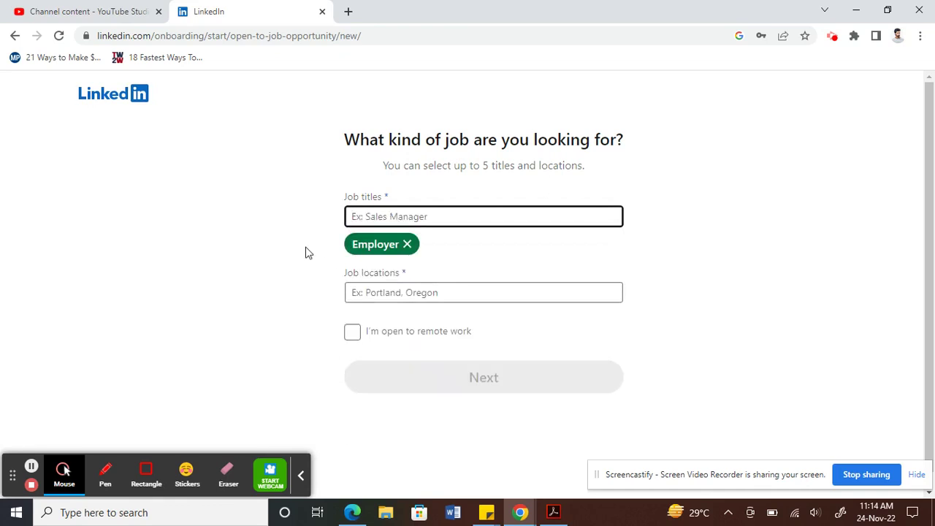
Step: Set the job location to Sydney, New South Wales, Australia and submit the preferences
click(355, 294)
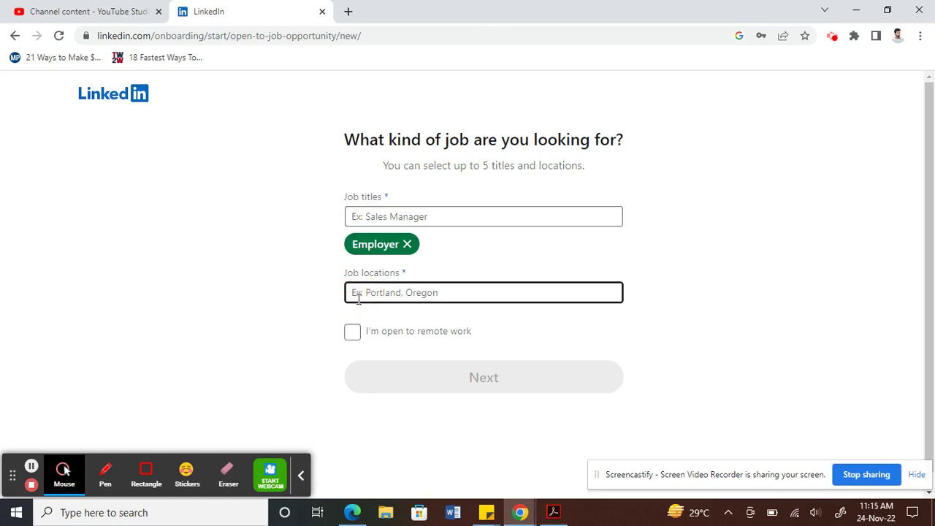
text(NSW)
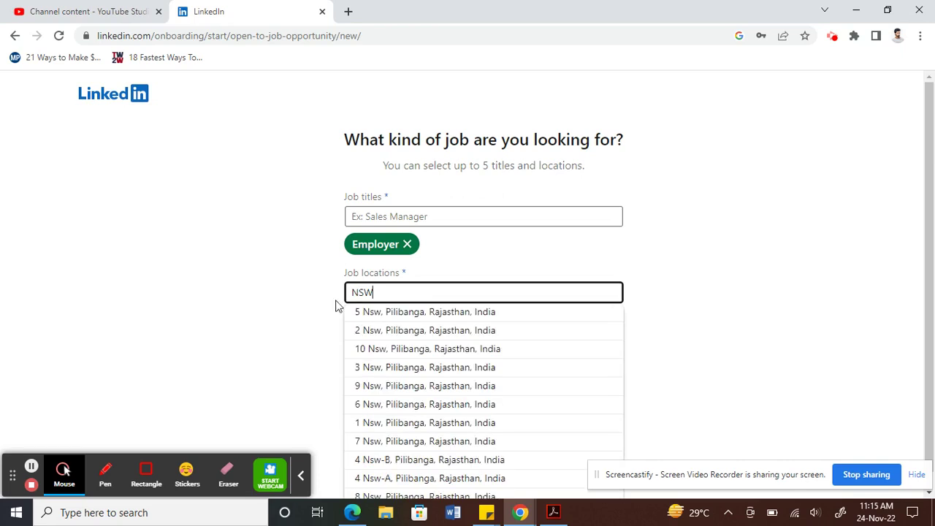
click(291, 312)
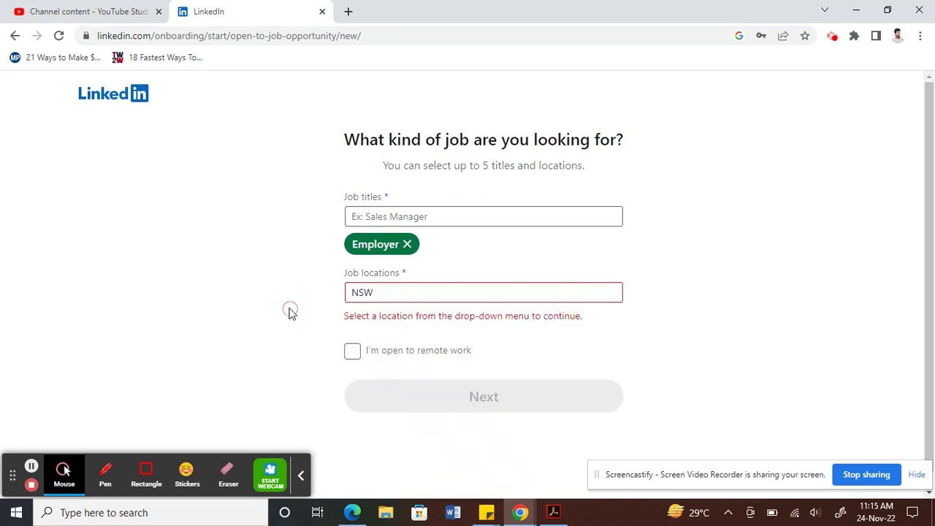
click(382, 293)
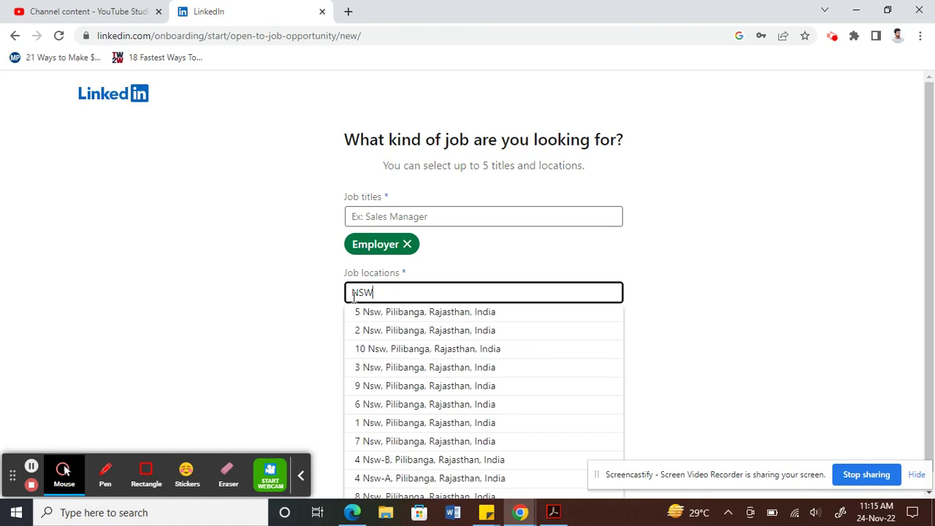
double_click(383, 293)
text(Sydney)
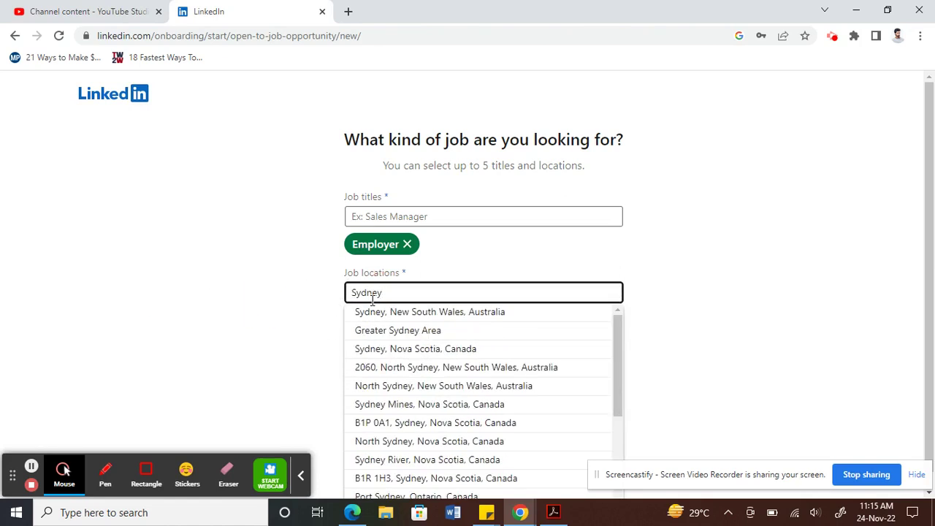
click(405, 314)
double_click(236, 343)
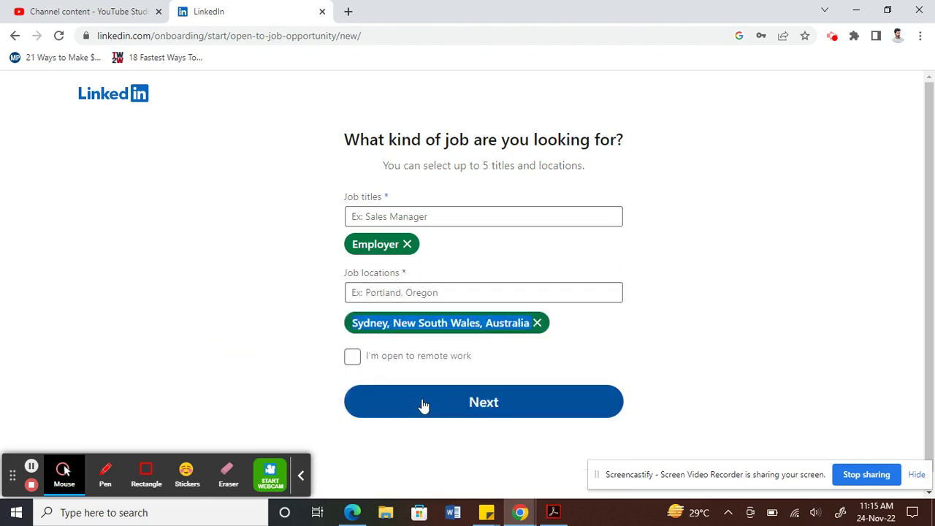
click(487, 405)
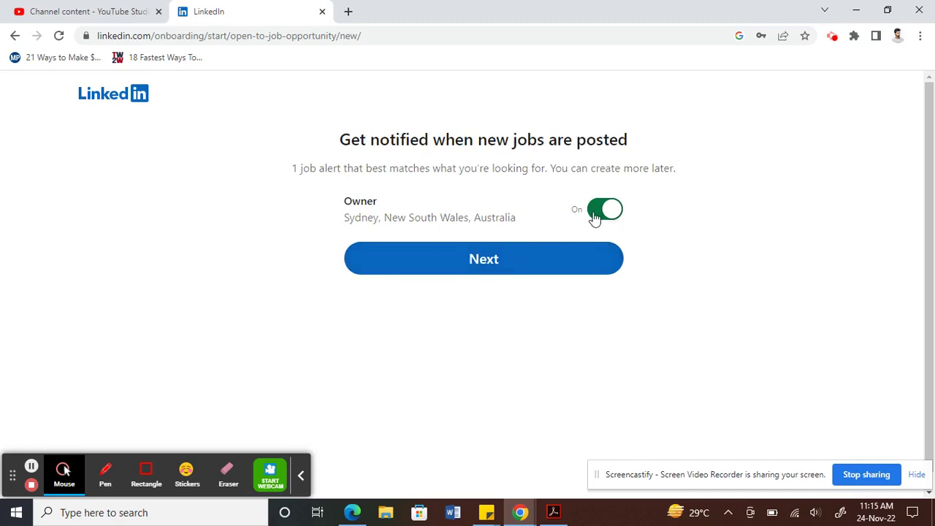
Step: Keep the job alert on, continue, and scroll down the next onboarding page
click(508, 260)
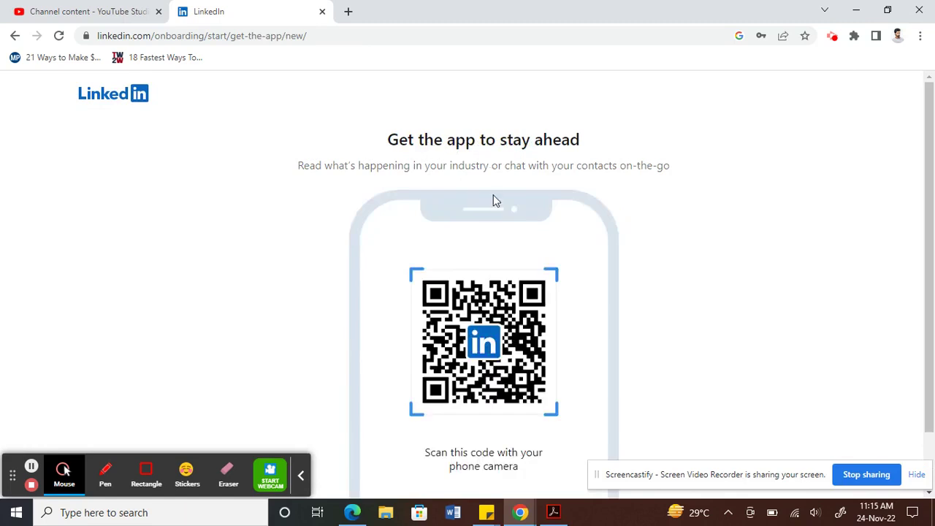
scroll(299, 300, down, 2)
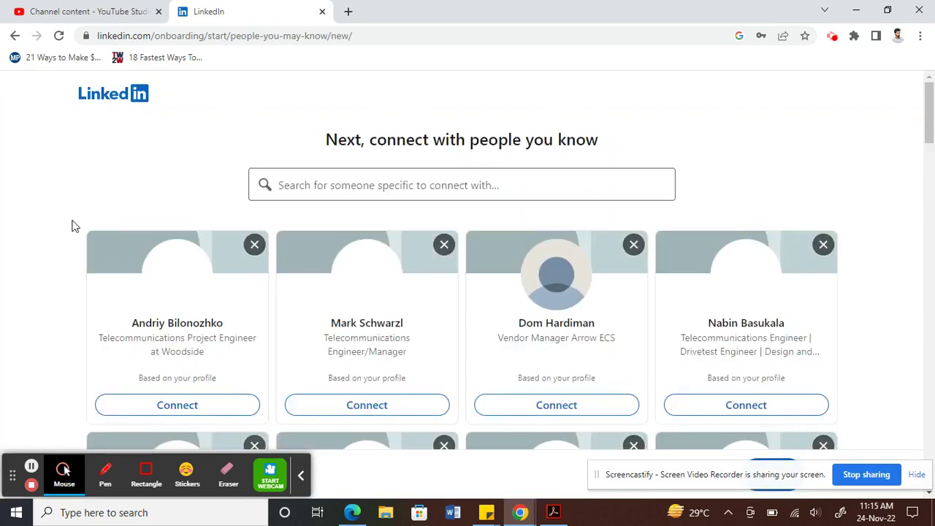
scroll(65, 217, down, 3)
scroll(65, 218, up, 3)
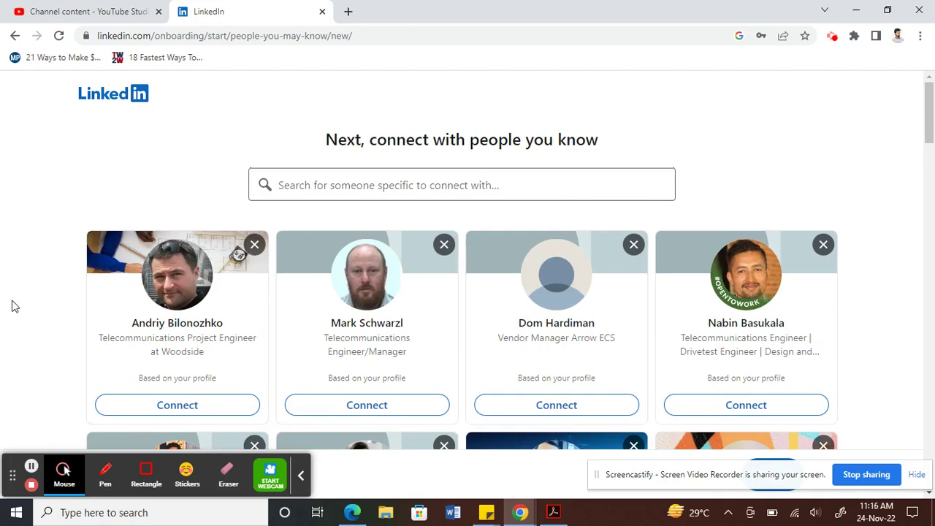
scroll(12, 305, down, 5)
scroll(46, 314, down, 5)
scroll(46, 313, down, 5)
scroll(46, 313, down, 5)
scroll(45, 313, down, 3)
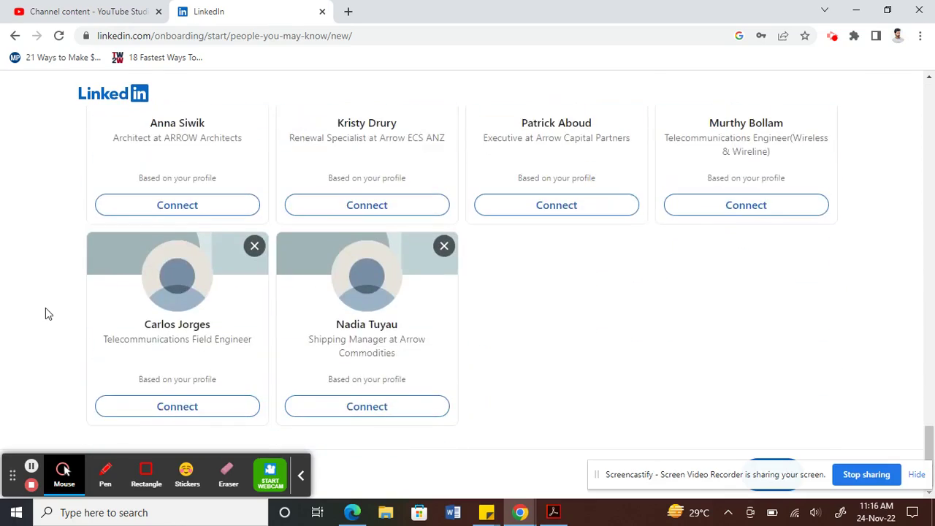
scroll(45, 314, up, 5)
scroll(46, 313, up, 5)
scroll(45, 313, up, 5)
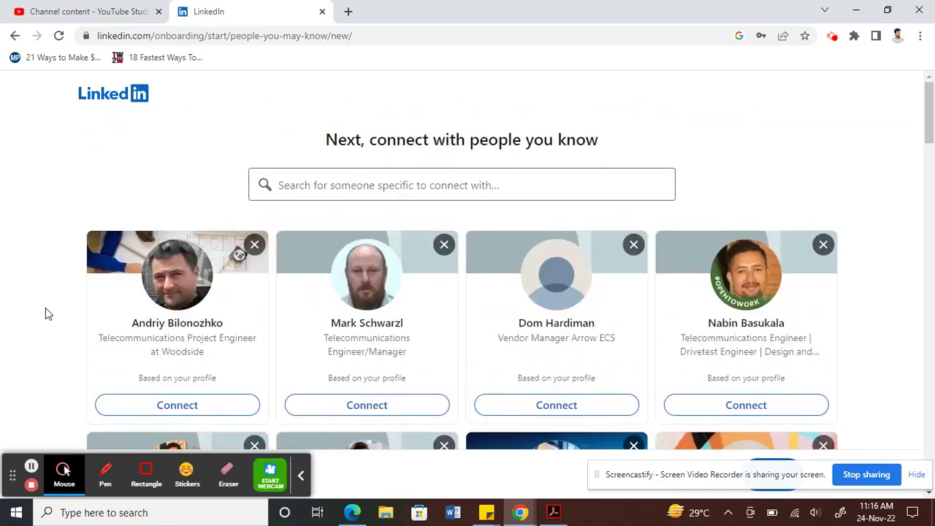